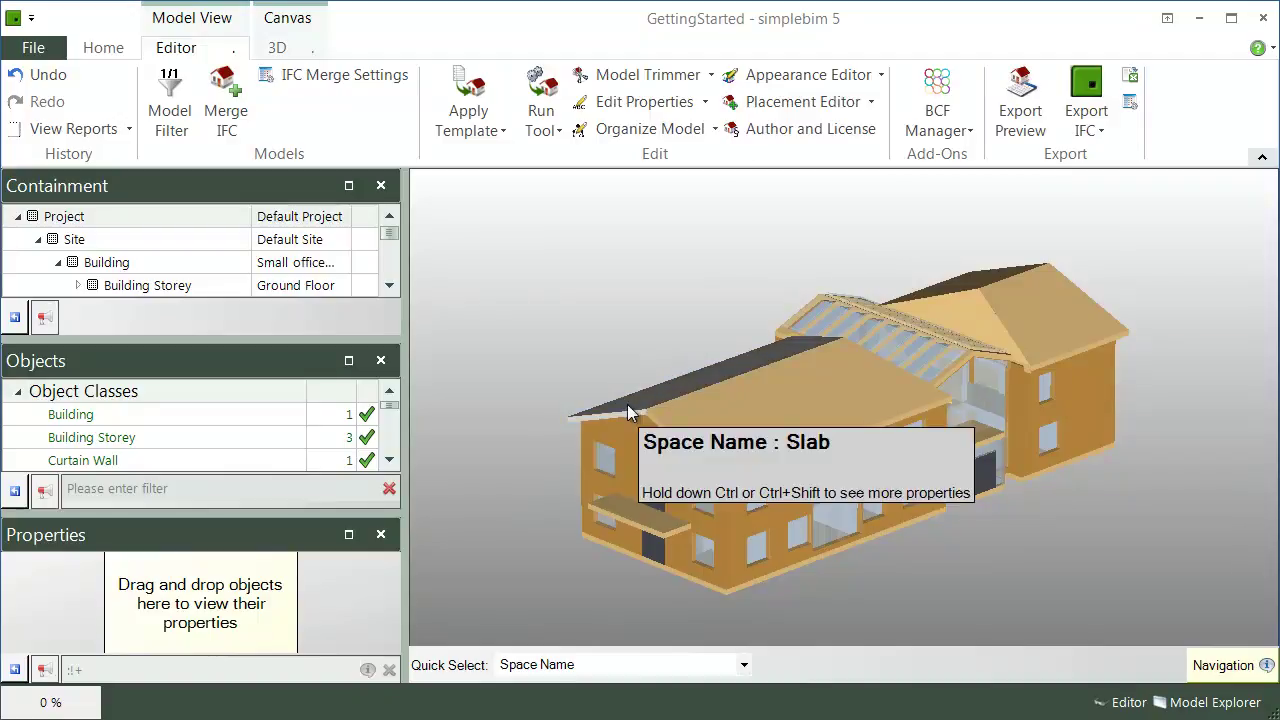
- Select all 76 walls and enlarge the Properties panel to show types EXT 1–3 and INT 1–2
drag(388, 405, 391, 445)
click(245, 417)
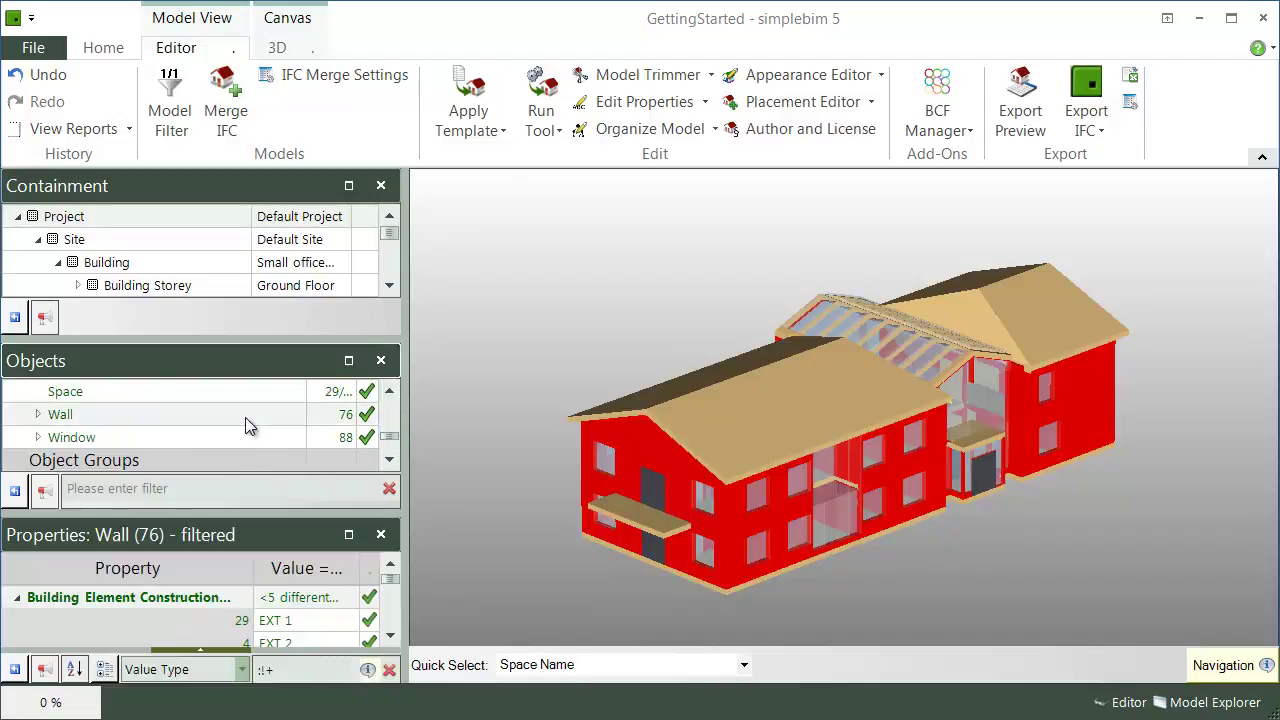
click(348, 534)
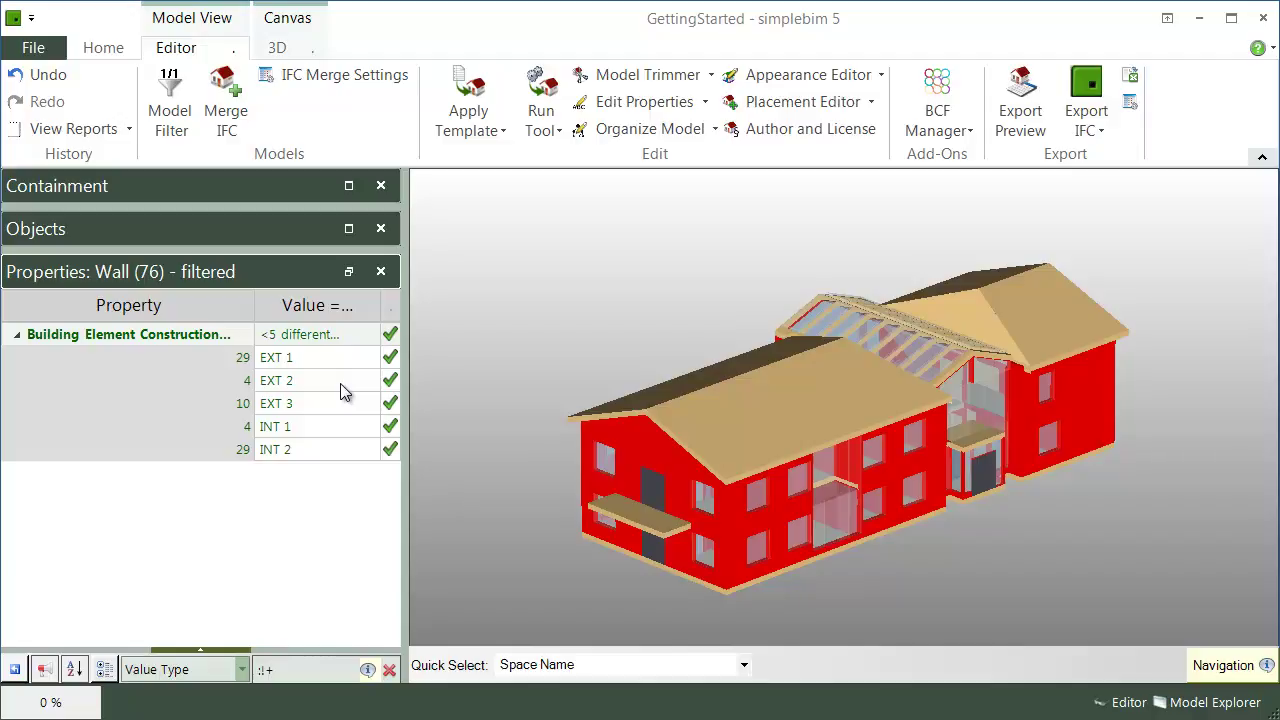
- Preview the wall types in Isolate mode, then in Reveal mode with the model ghosted
click(277, 48)
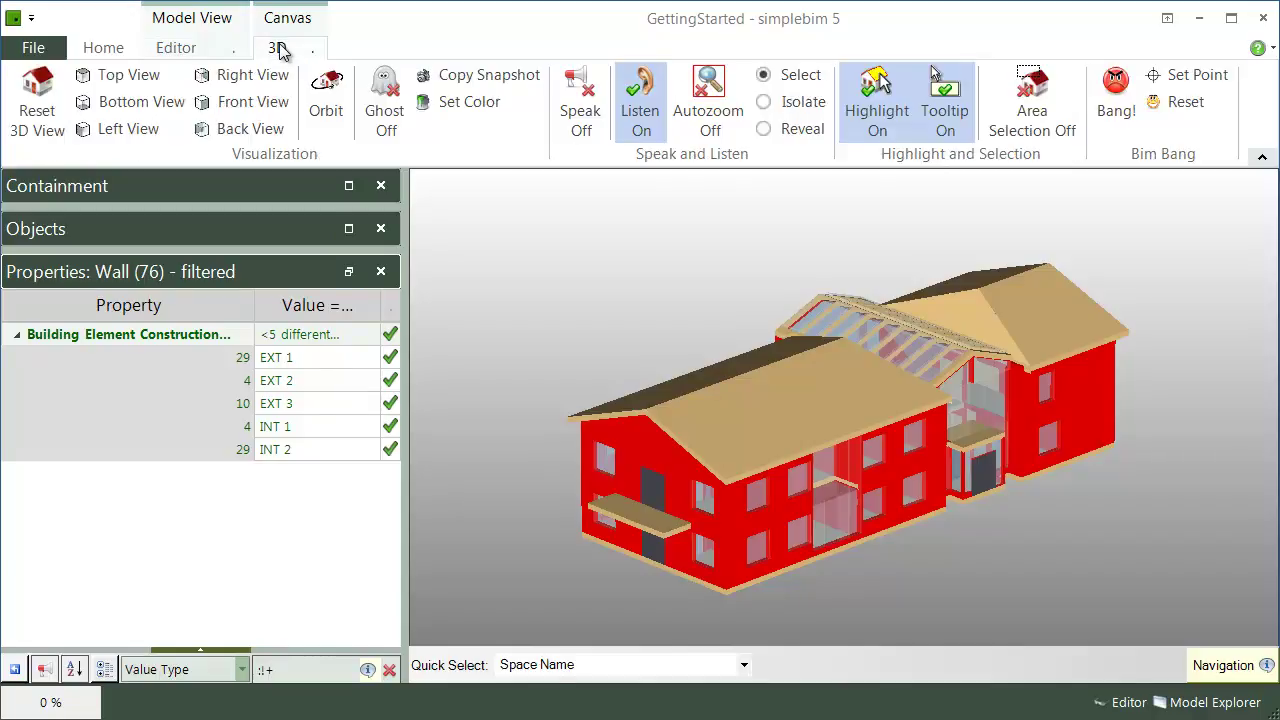
click(779, 104)
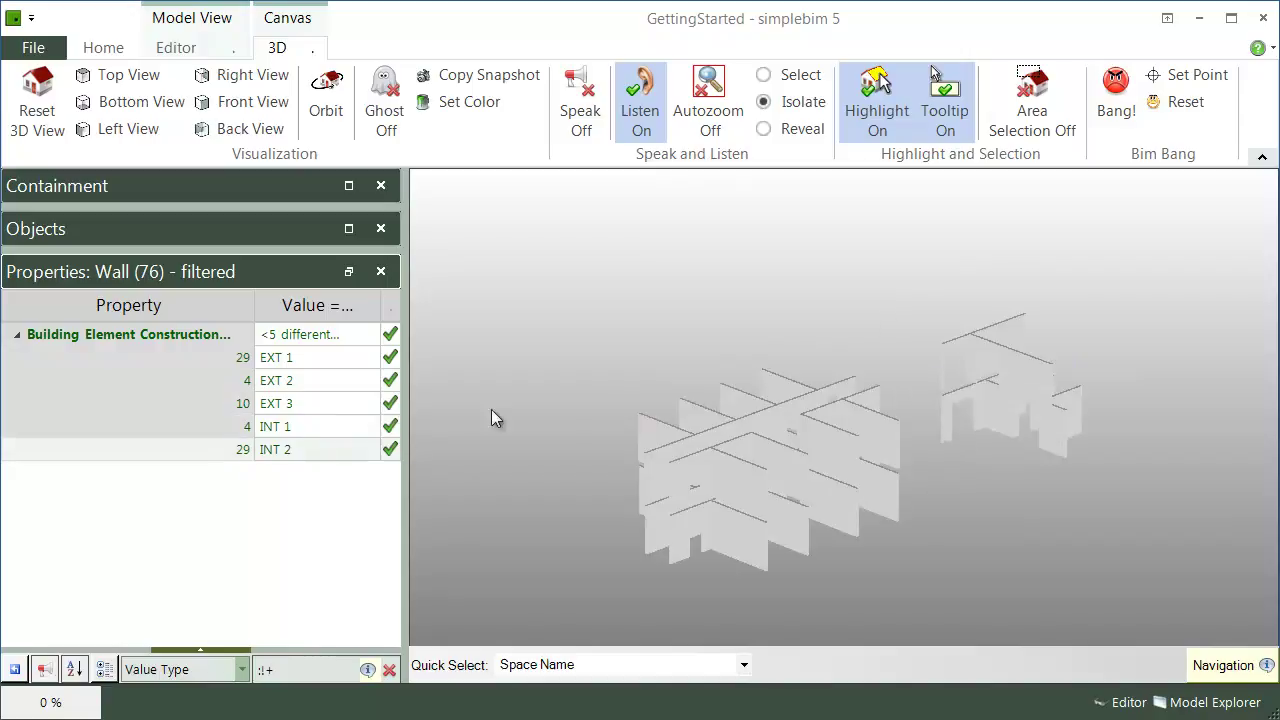
click(458, 440)
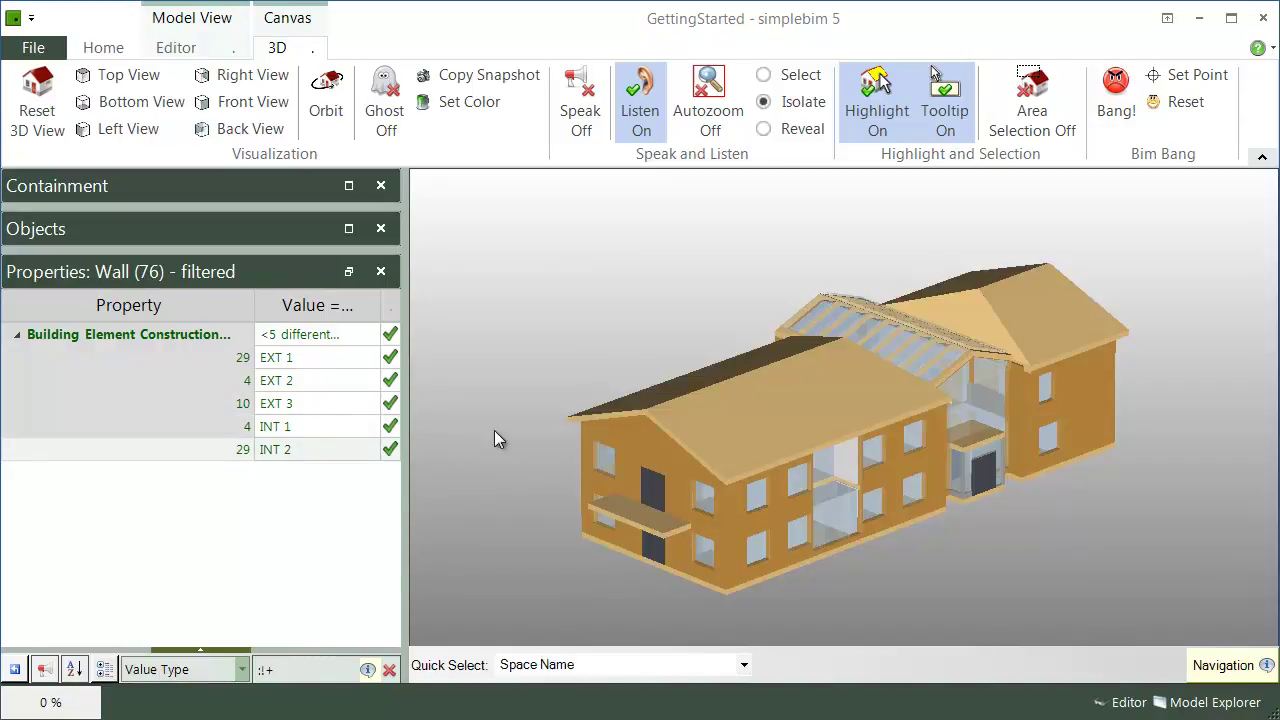
click(764, 128)
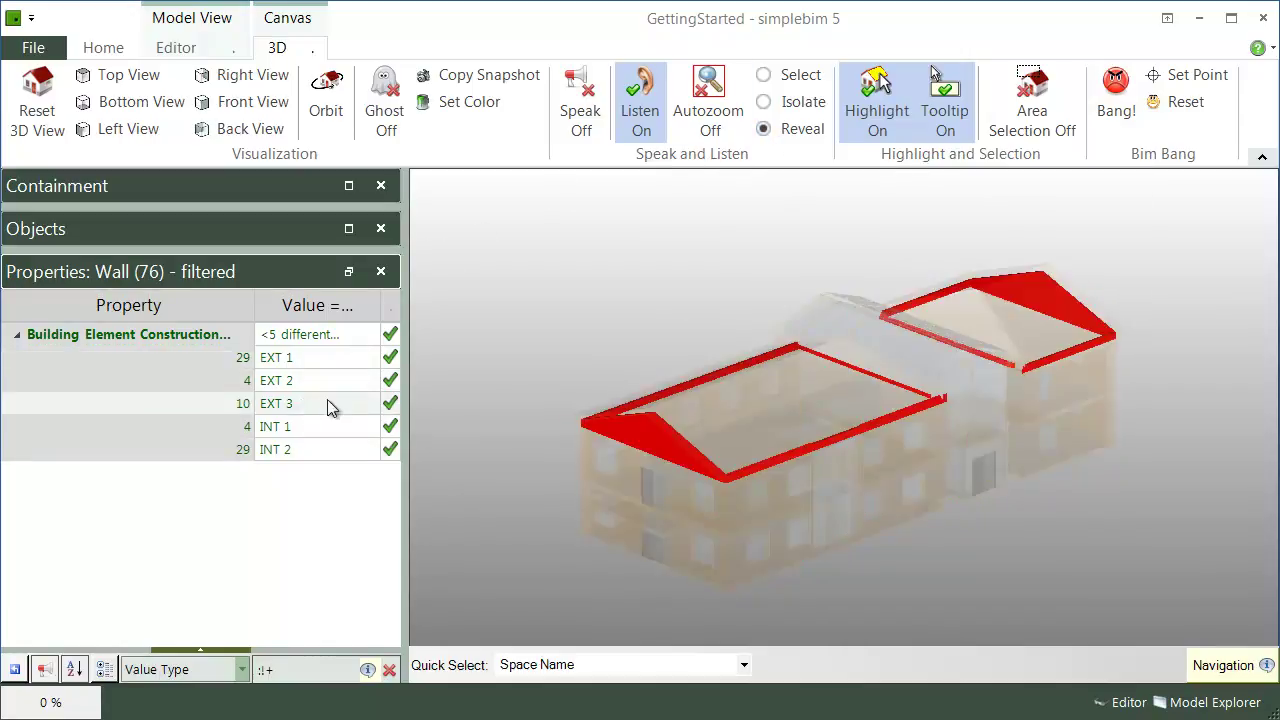
- Turn Autozoom on, return to Select mode and zoom out to the whole building
click(708, 100)
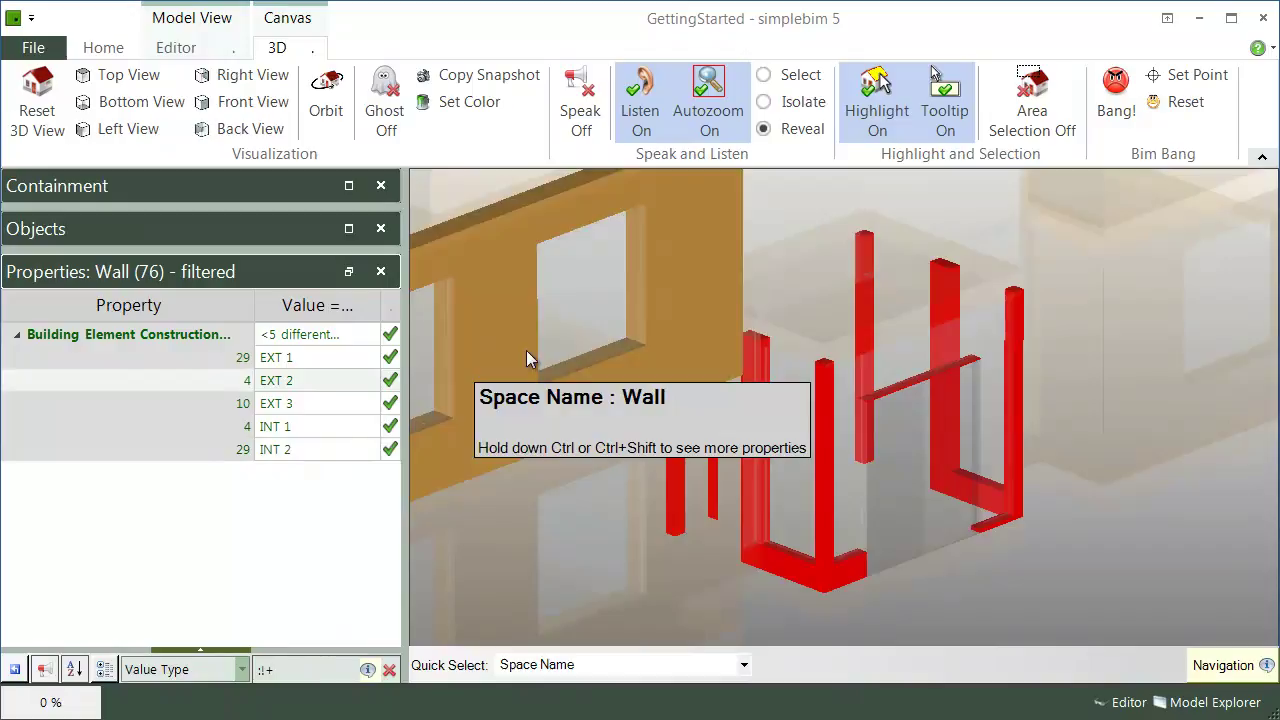
click(765, 77)
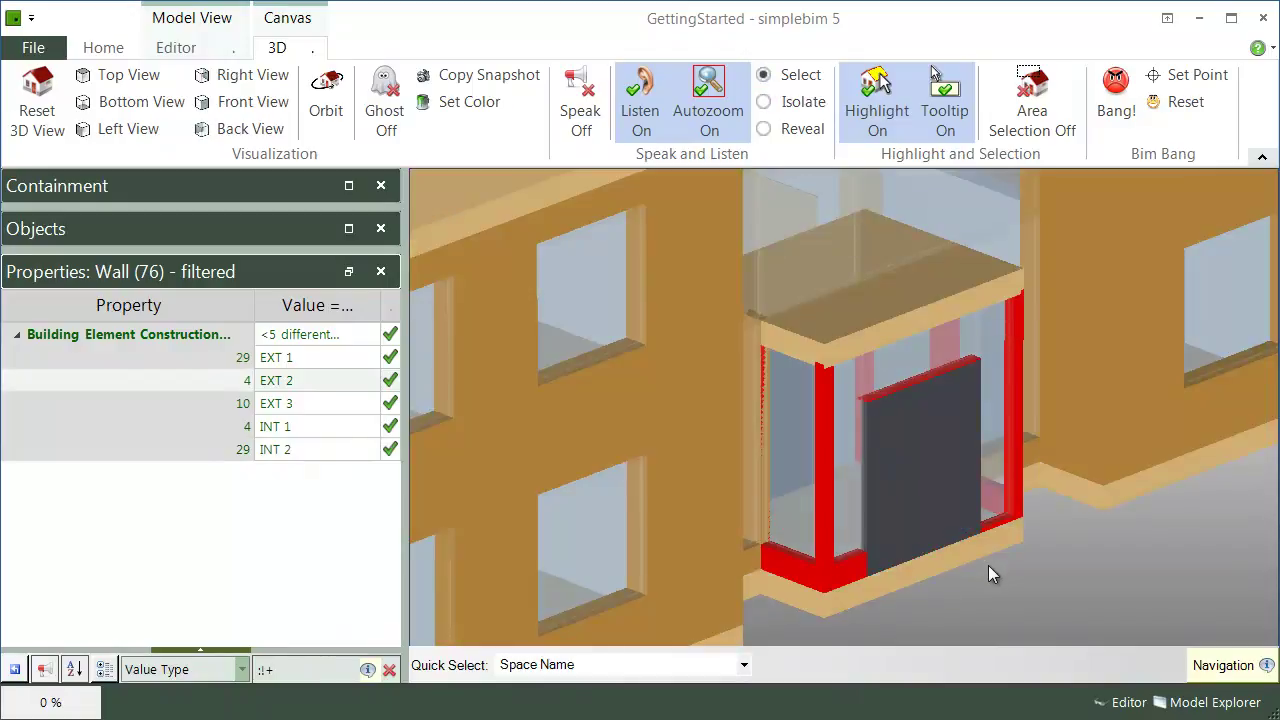
click(981, 662)
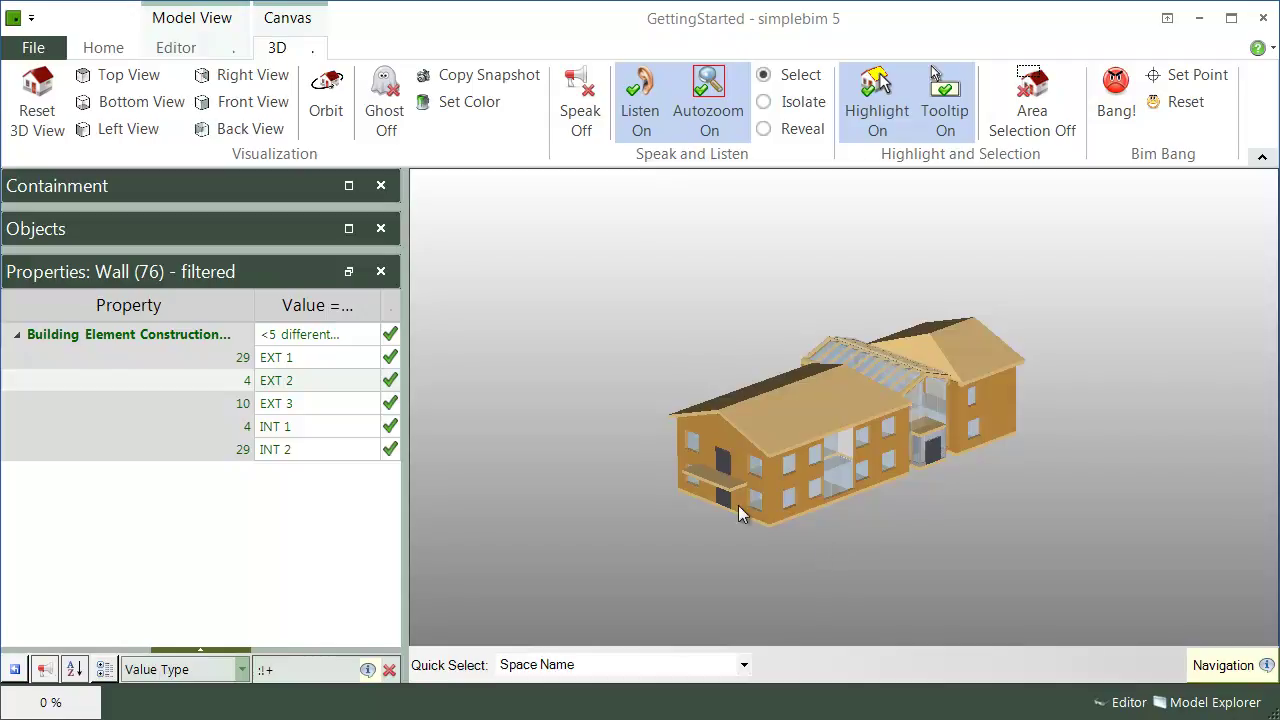
- Reopen GettingStarted.ifc from the recent models, answering the save prompt
click(33, 47)
click(338, 205)
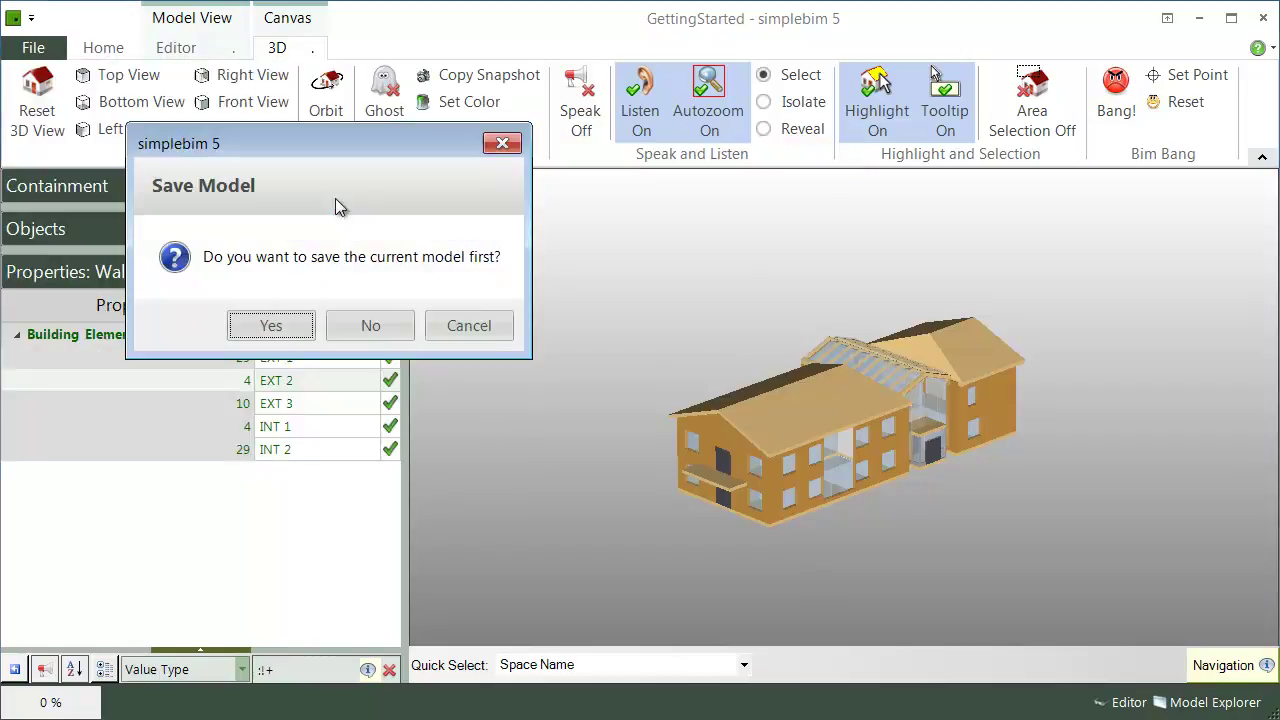
click(370, 328)
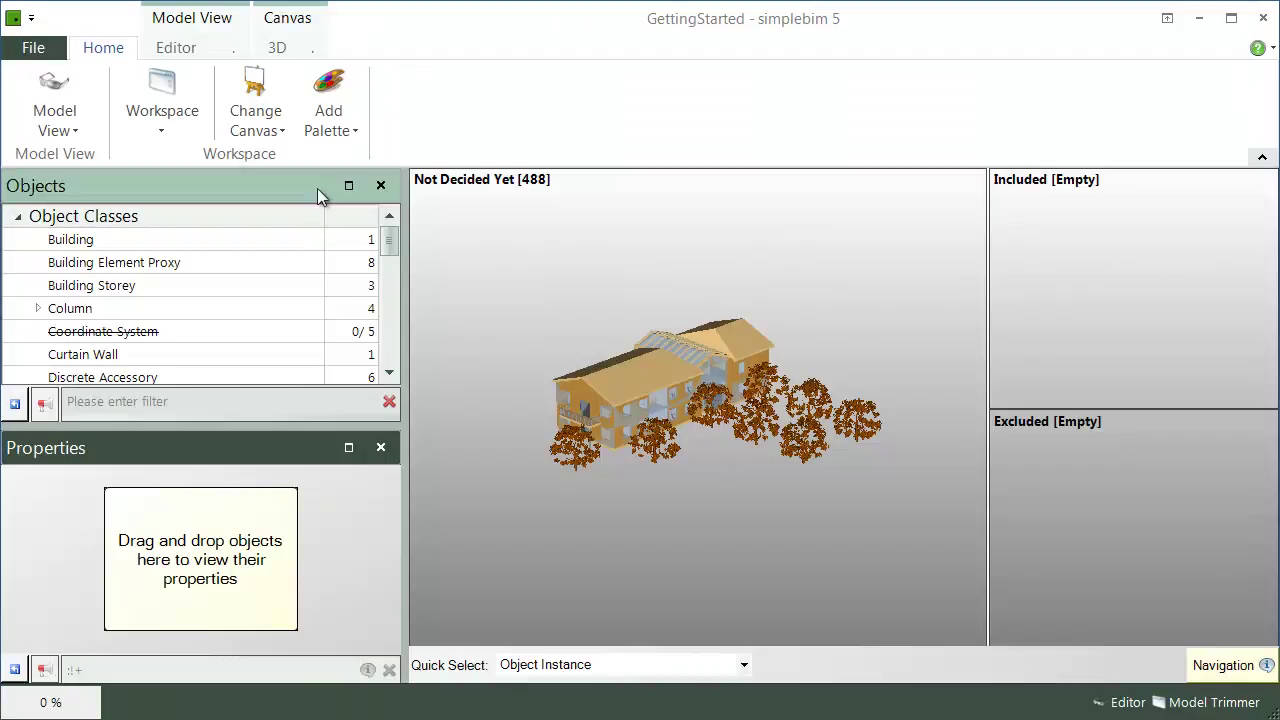
- Apply the Getting Started template, leaving 283 objects included and 205 excluded
click(180, 50)
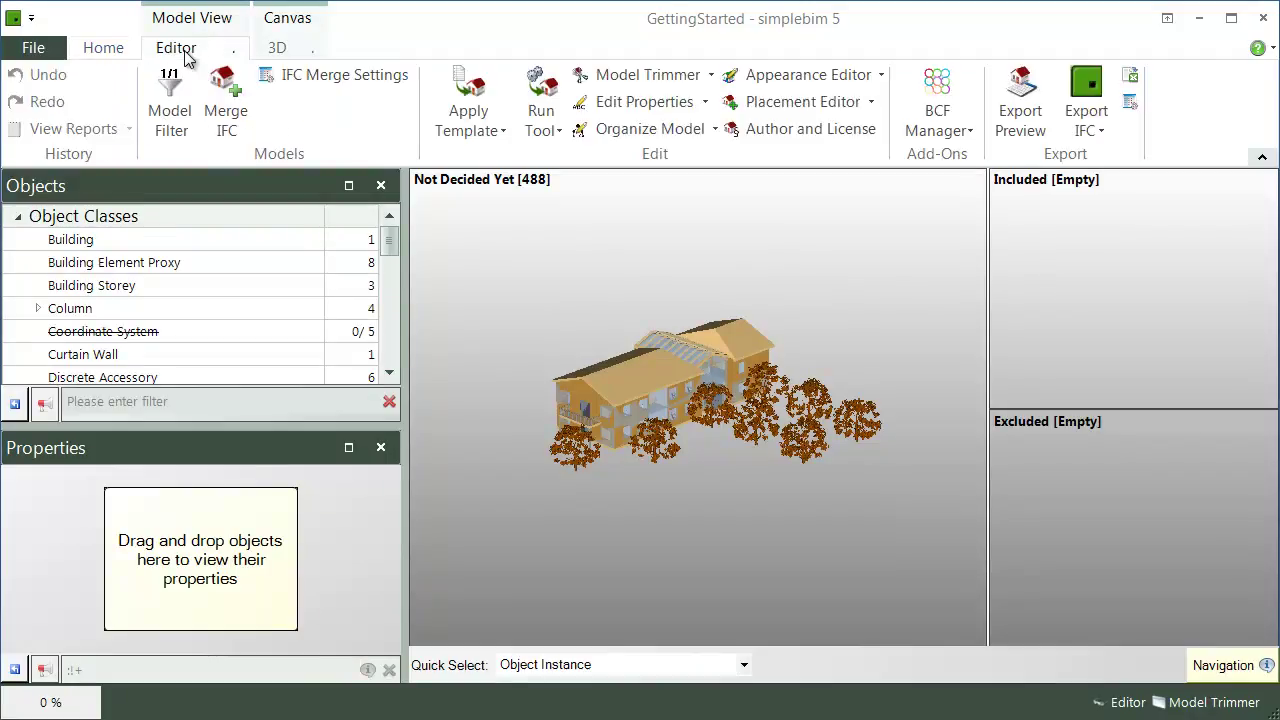
click(492, 130)
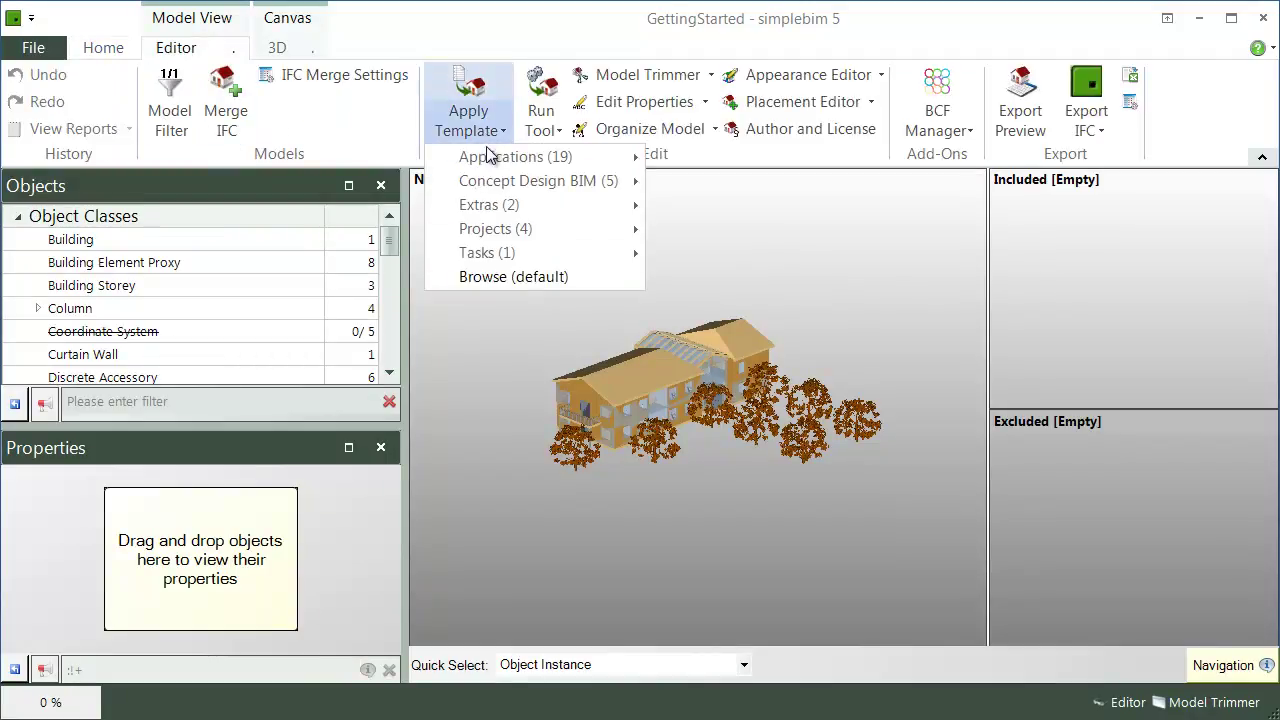
mouse_move(495, 228)
click(856, 236)
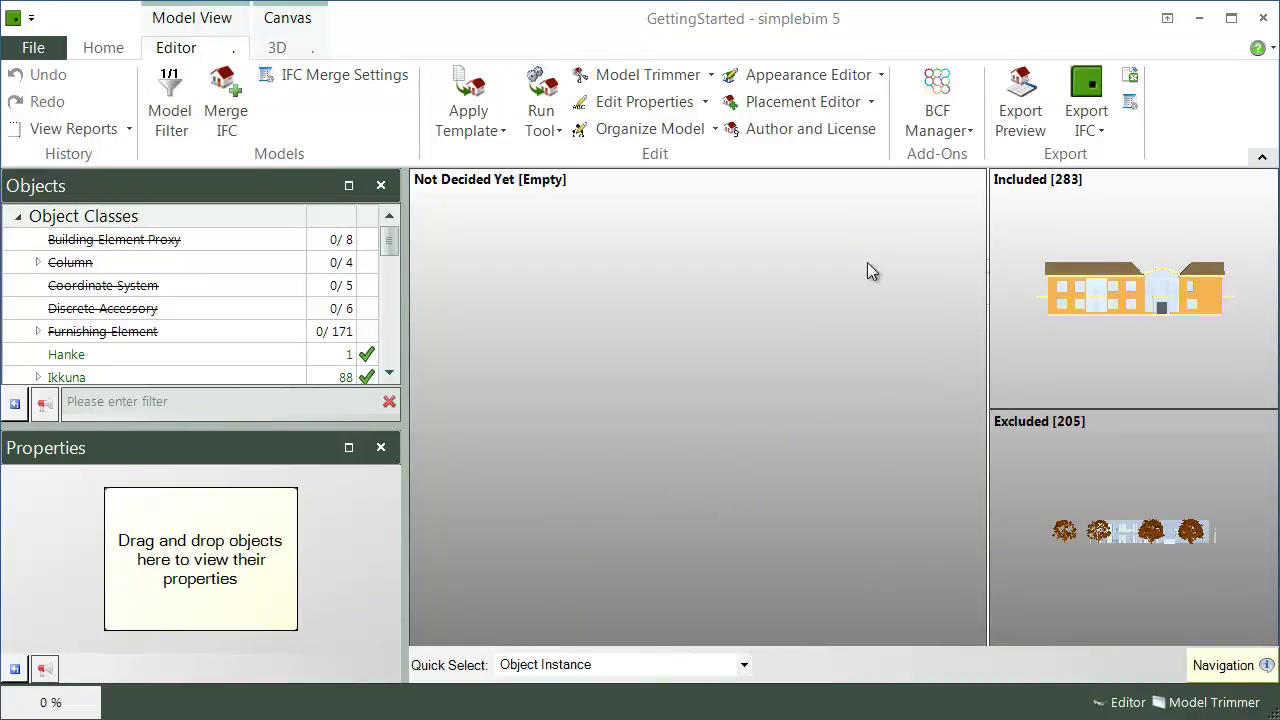
- Switch the main view between included and excluded objects, ending on the included ones
click(1104, 222)
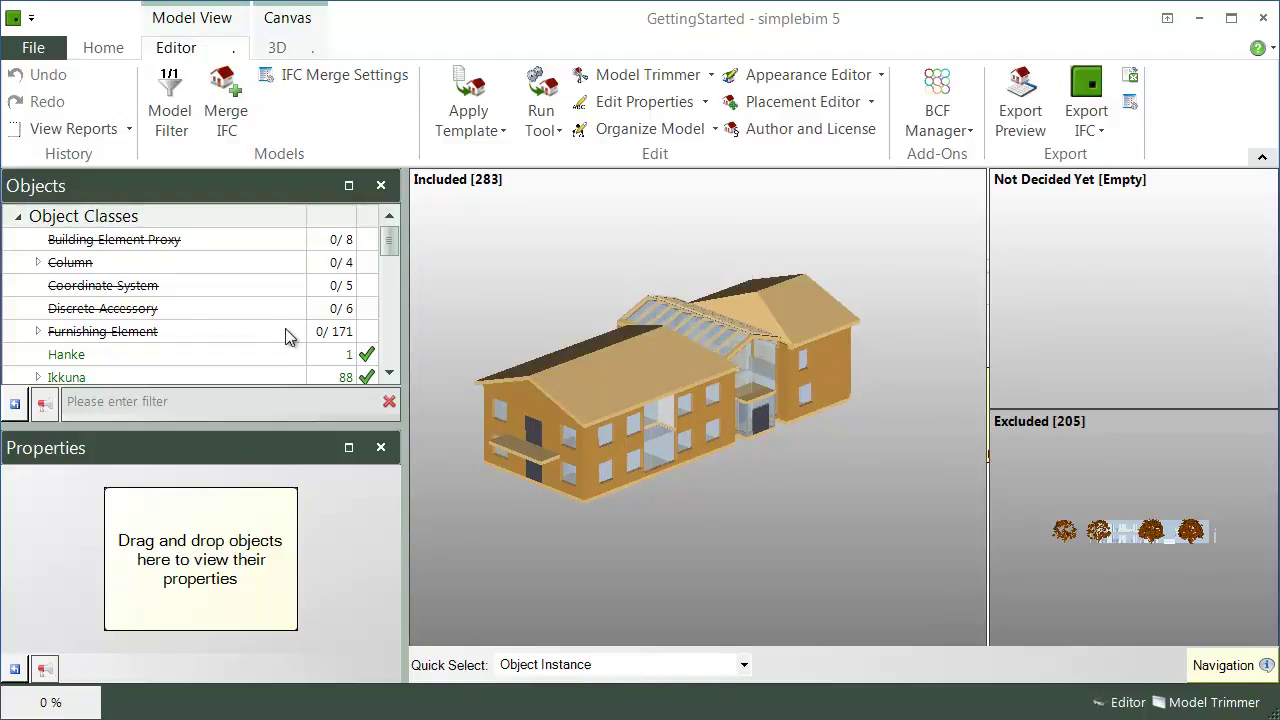
click(1153, 601)
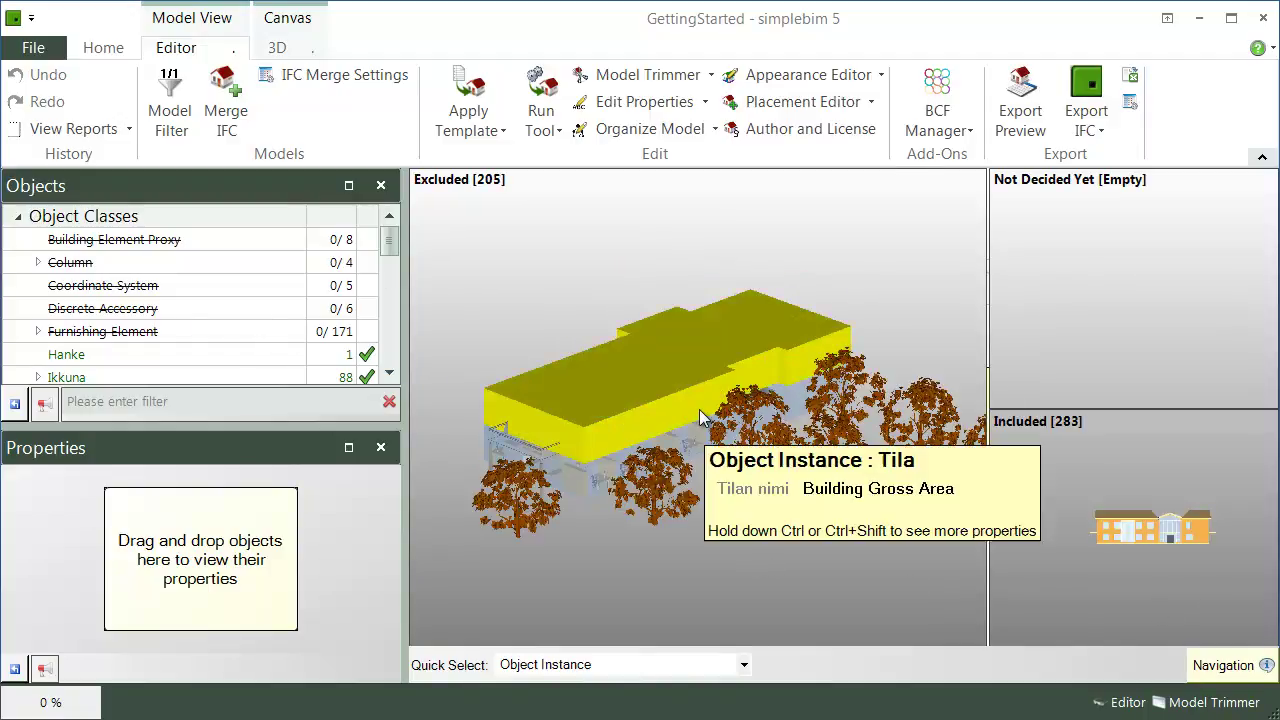
click(1088, 481)
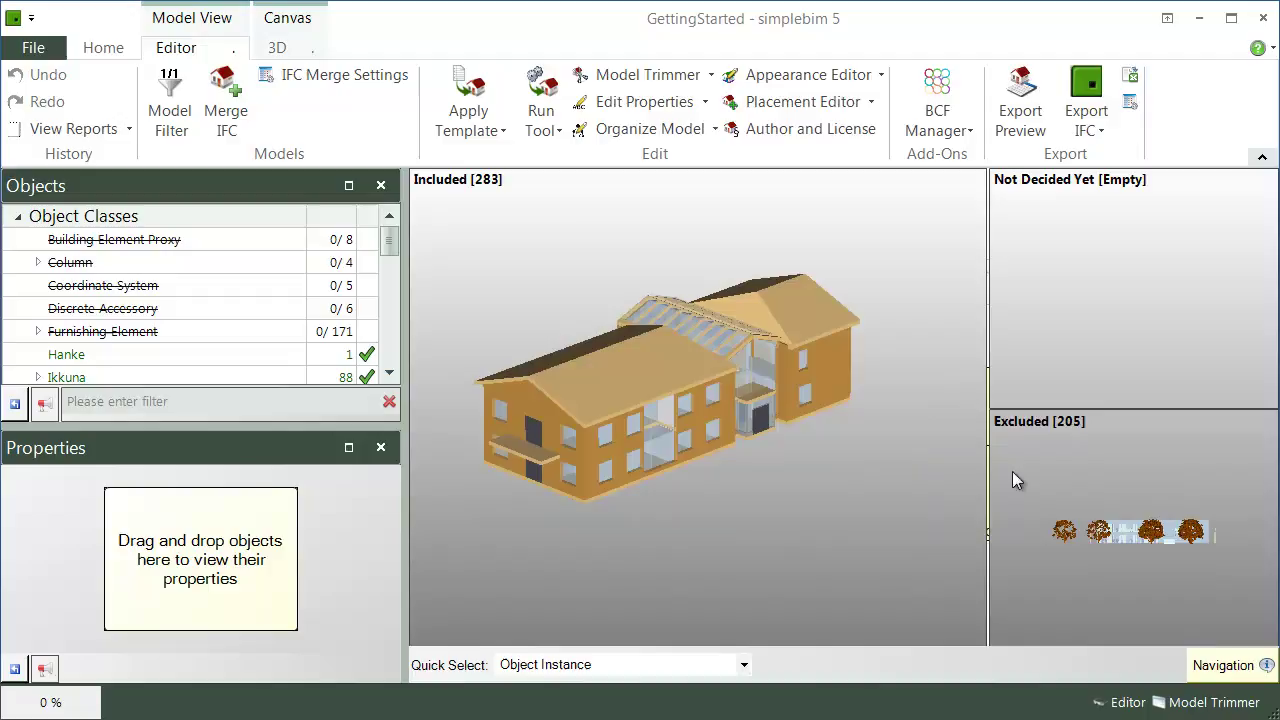
- Show the 76 Seinä walls' properties with Rakennetyyppi expanded into EXT 1–3 and INT 1–2
drag(389, 248, 389, 318)
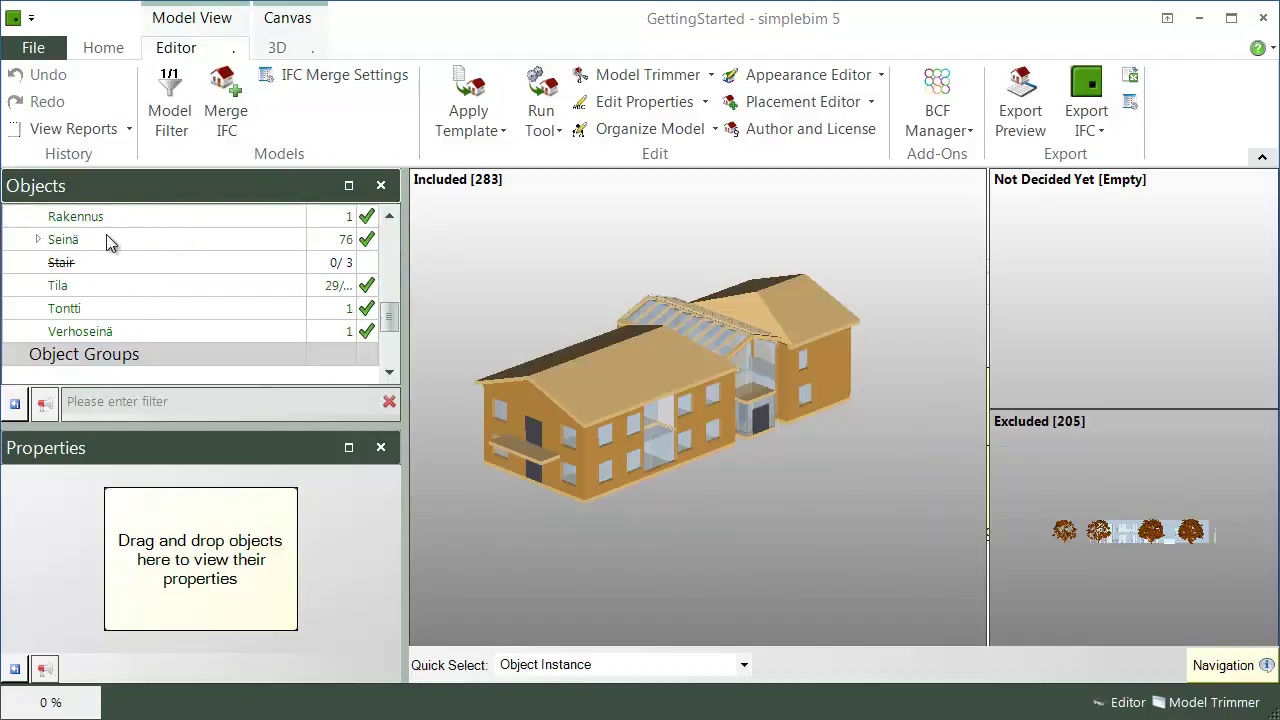
click(106, 240)
scroll(170, 543, down, 5)
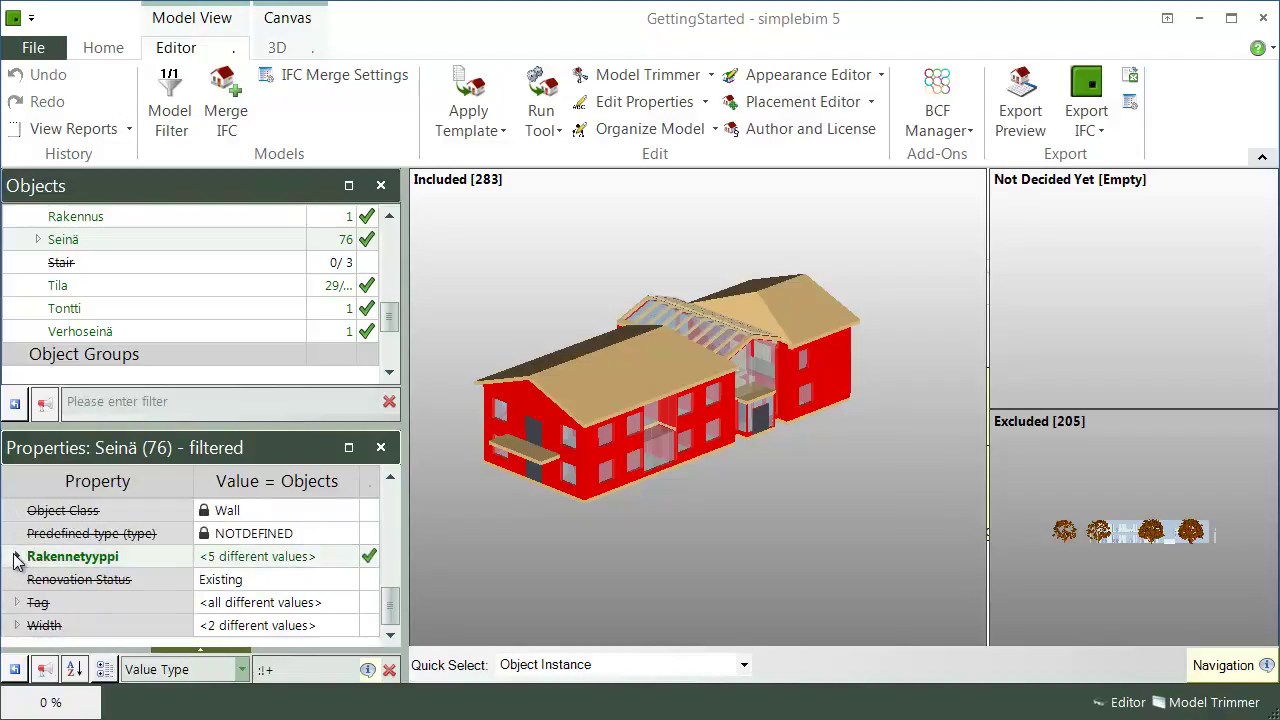
click(17, 556)
drag(390, 586, 389, 607)
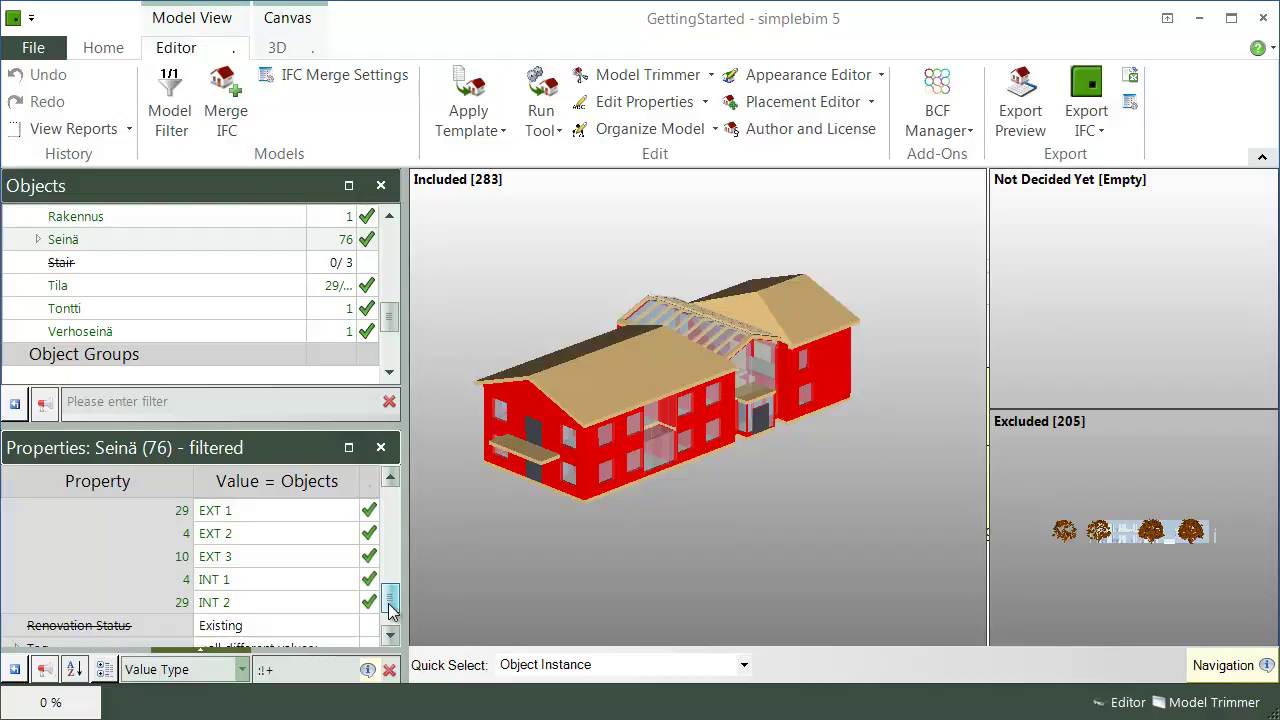
- Check the Getting started author and Energy Analysis authorized use in Author and License, then accept
click(801, 129)
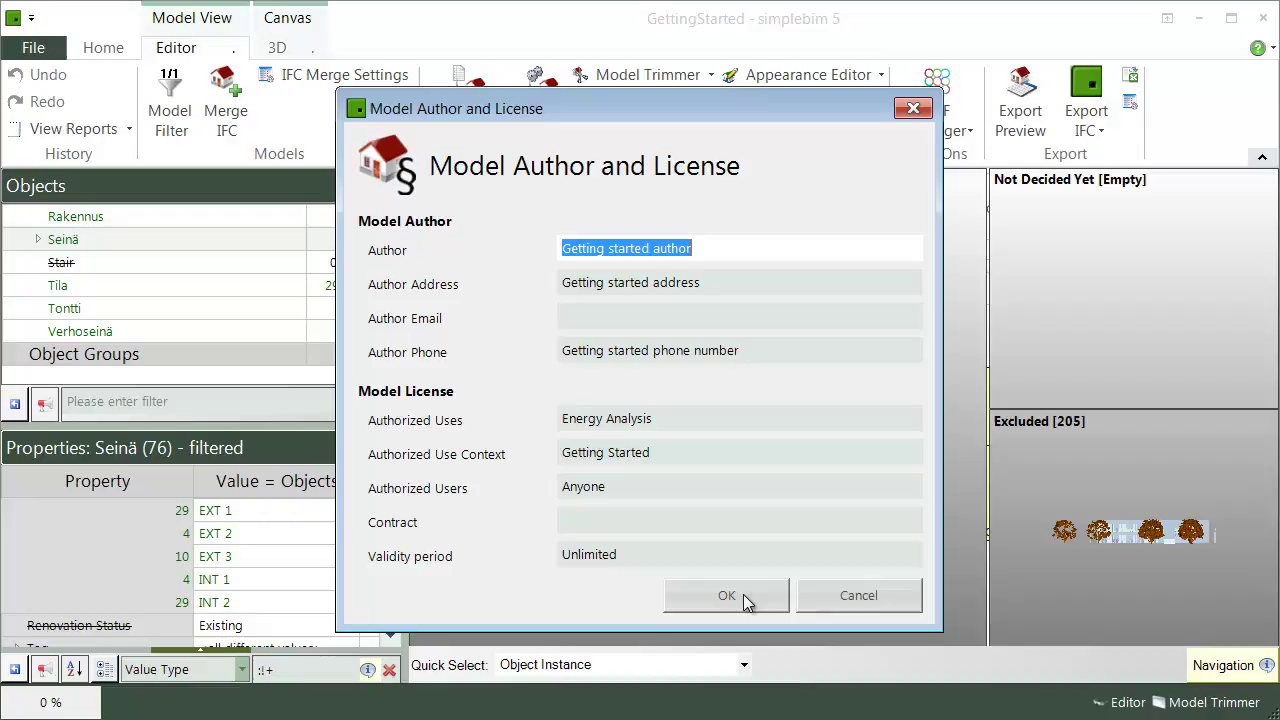
click(722, 257)
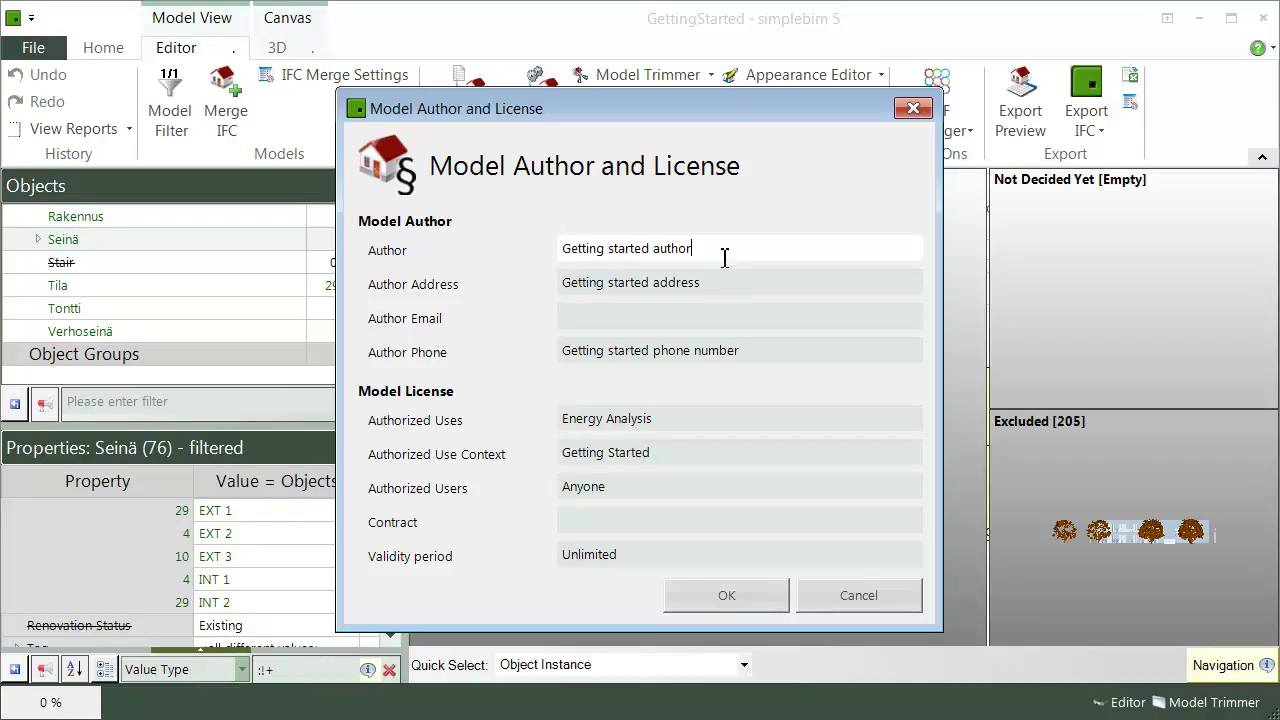
click(695, 428)
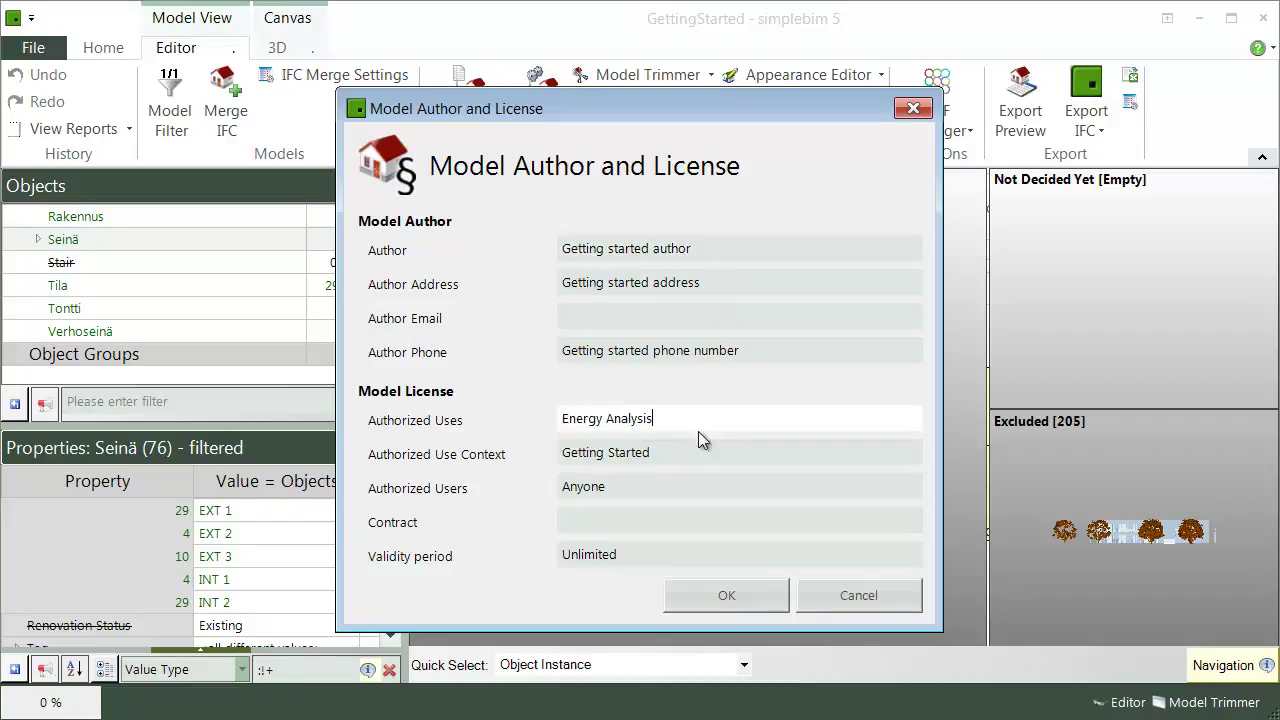
click(737, 600)
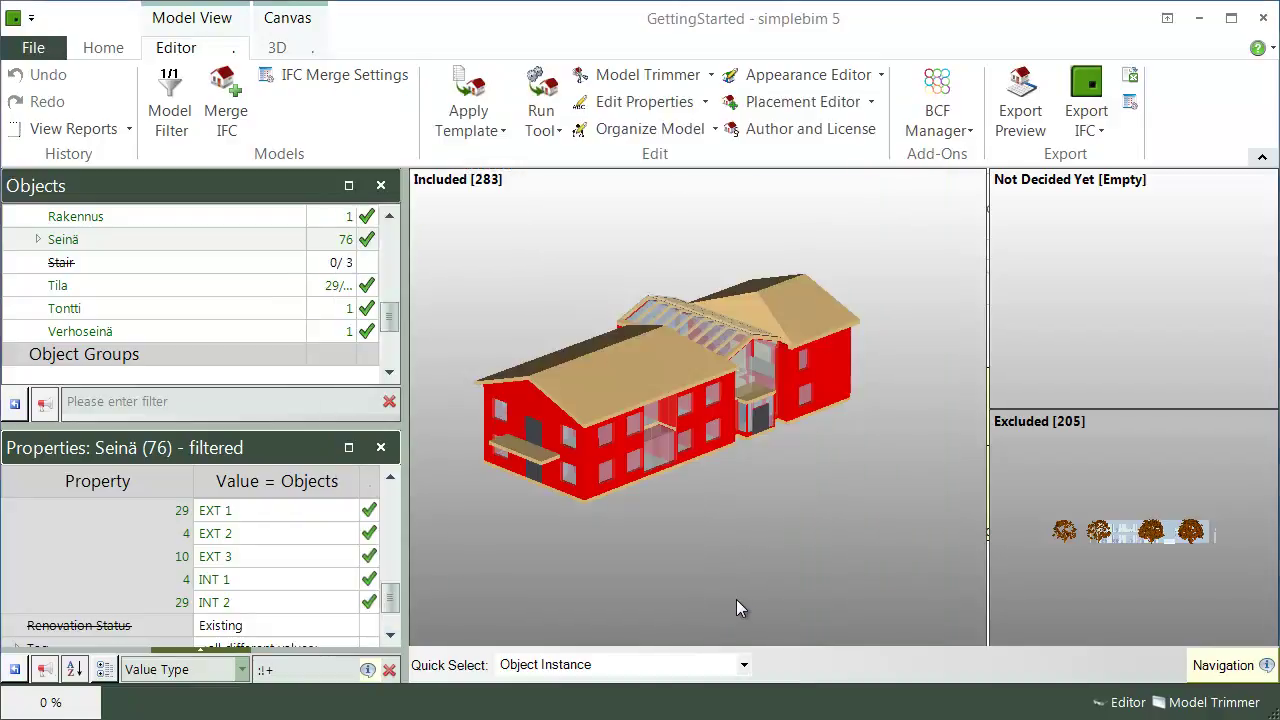
- Deselect the walls and export the model as GettingStarted (Getting Started).ifc
click(761, 506)
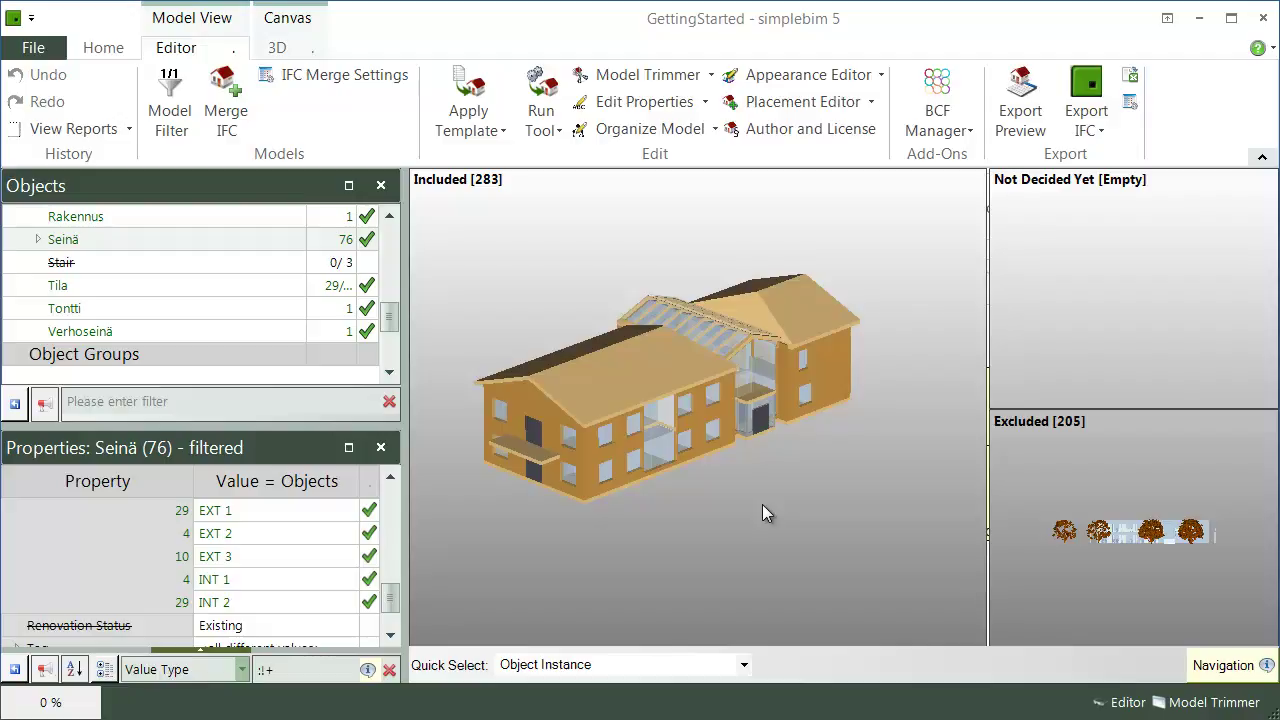
scroll(899, 474, up, 2)
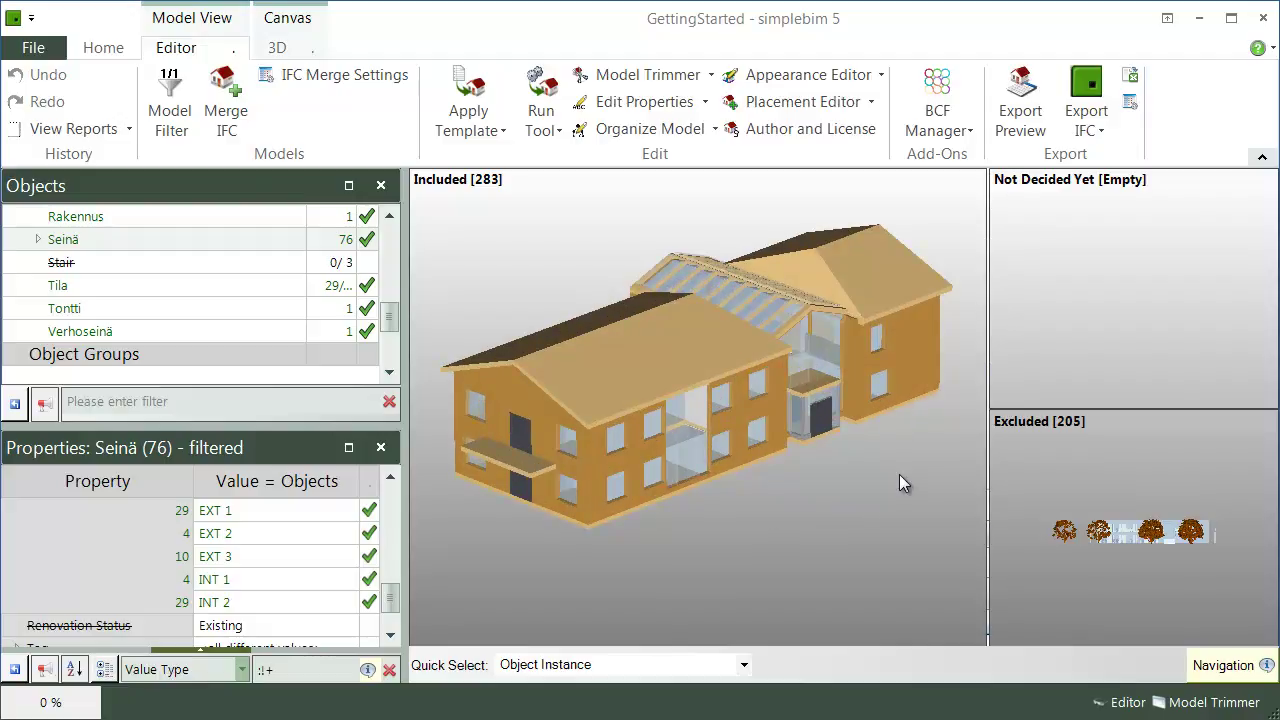
click(1090, 100)
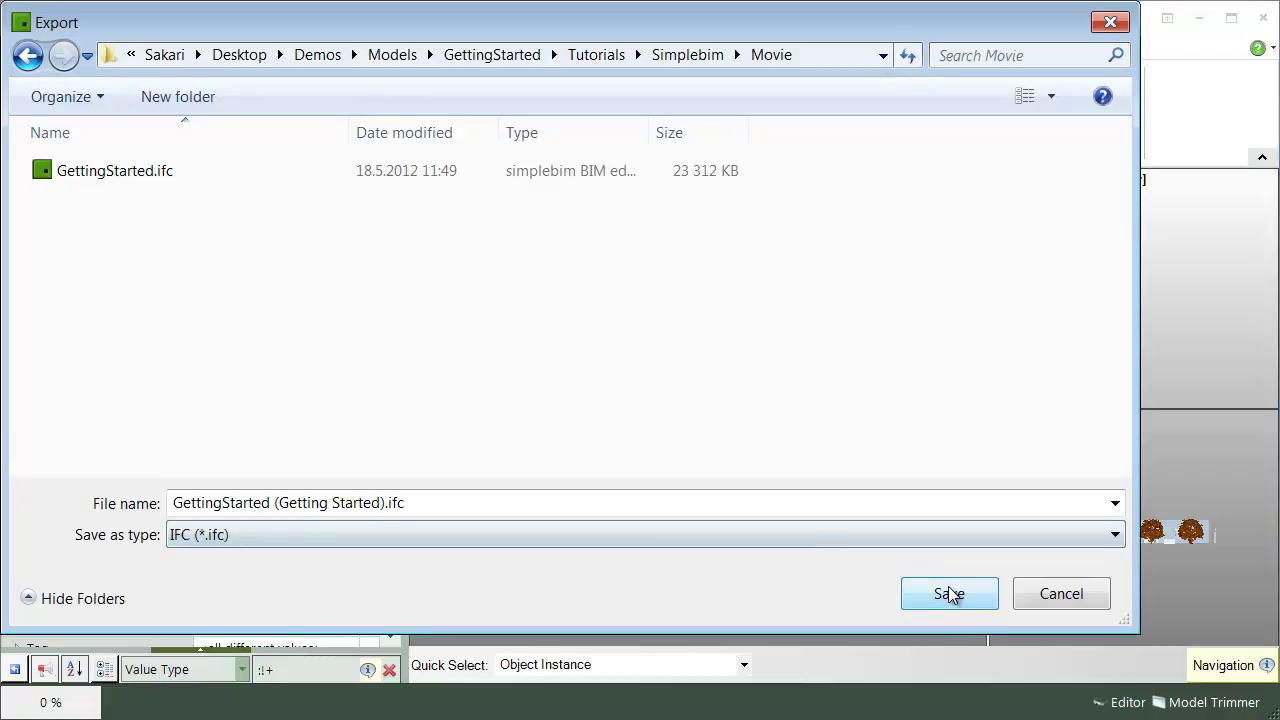
click(949, 594)
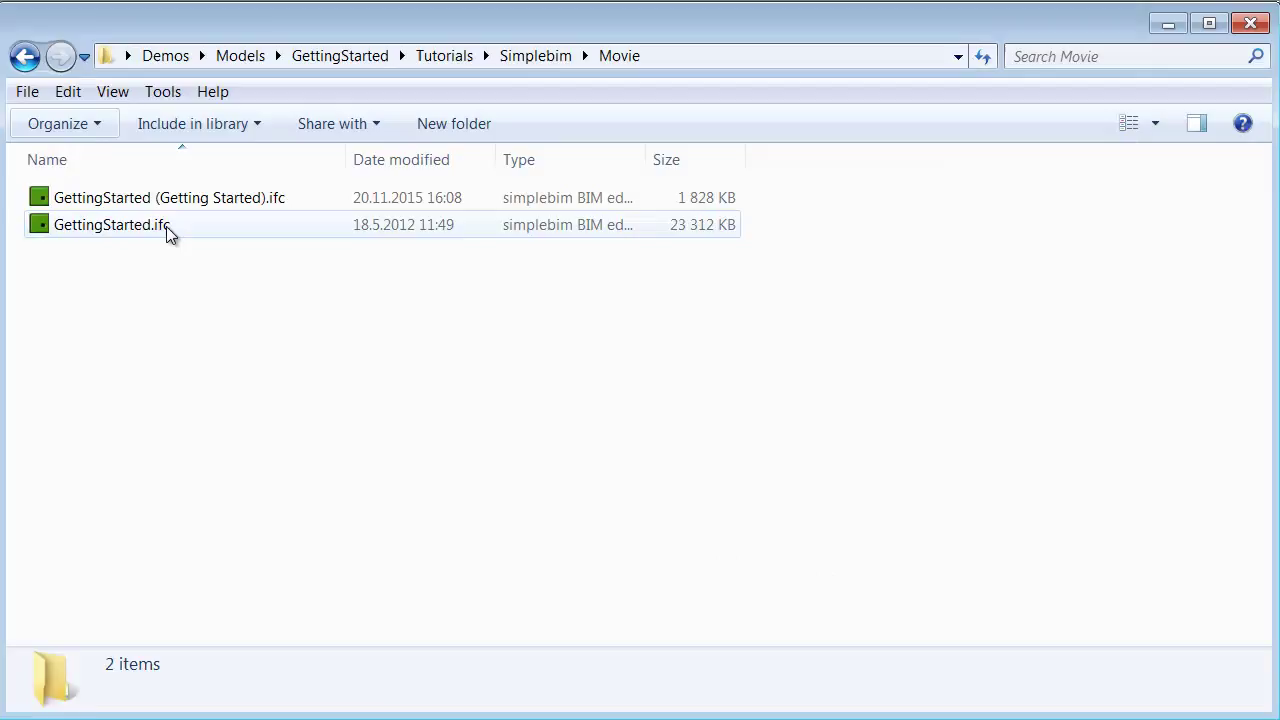
- Select each .ifc file to compare the 1 828 KB export with the 23 312 KB original
click(166, 226)
click(171, 198)
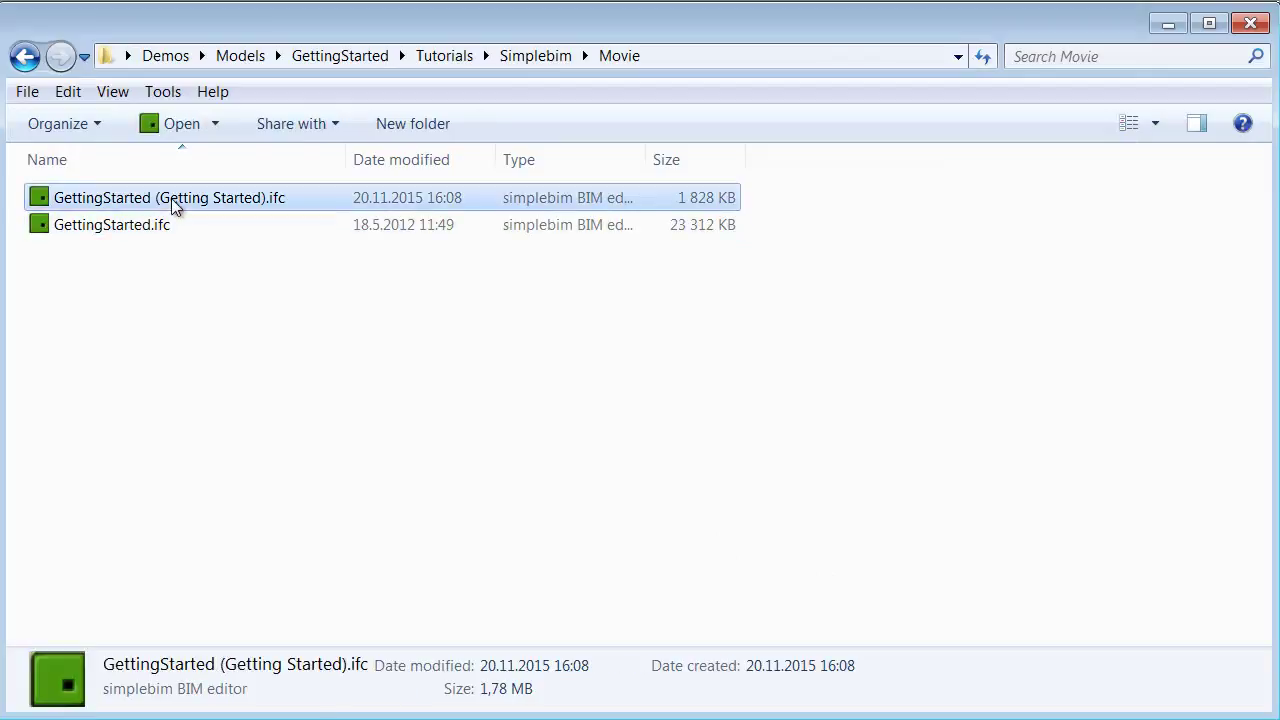
click(170, 226)
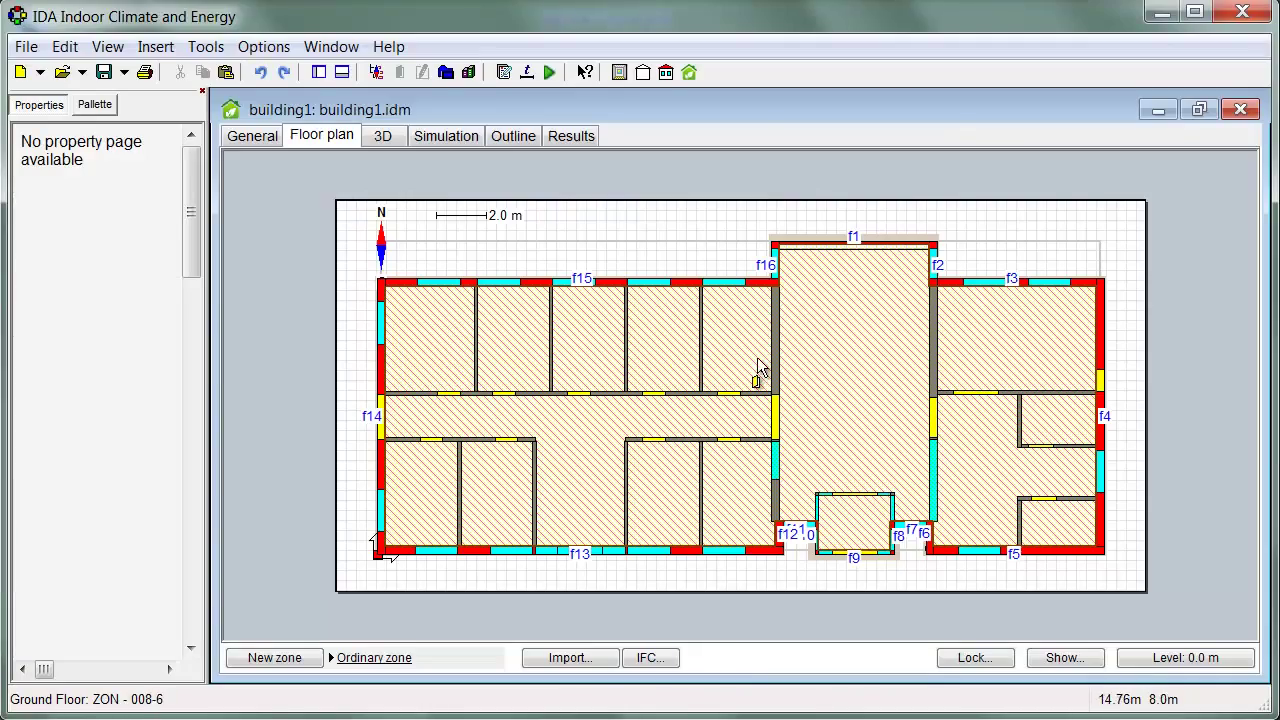
- Review building1's IFC to IDA construction mapping, then cancel without changes
click(652, 662)
click(740, 545)
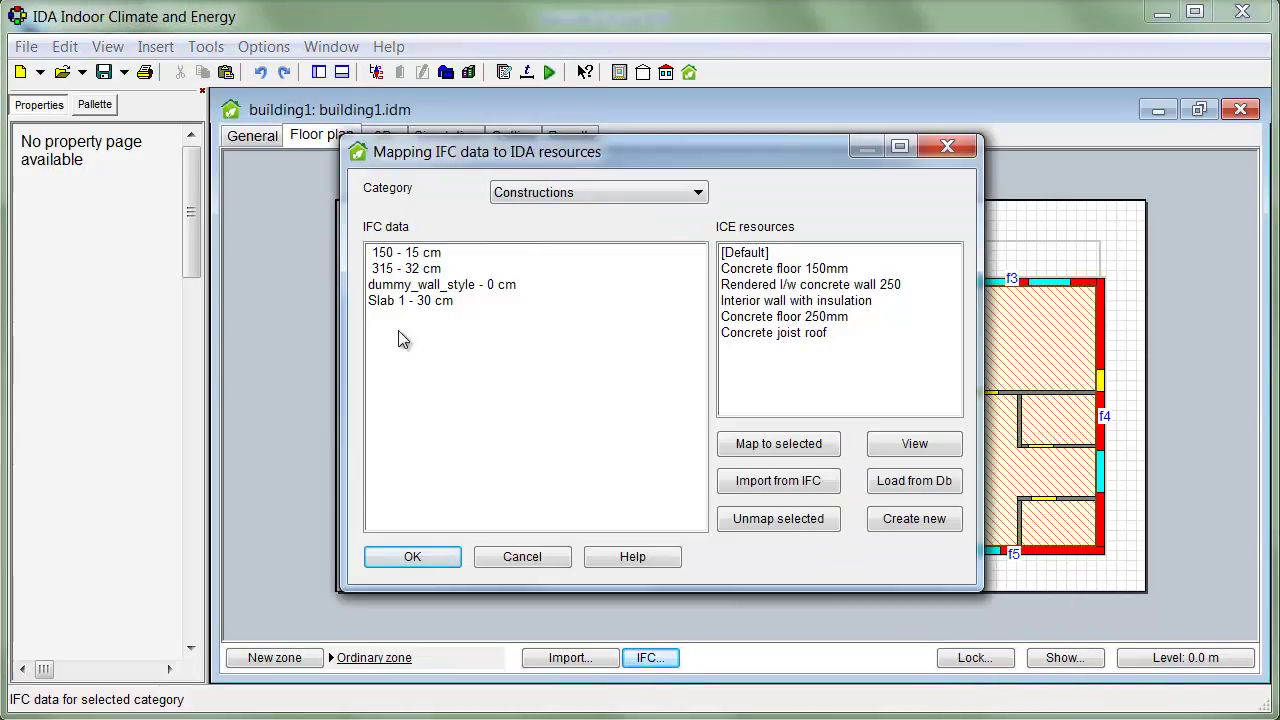
click(530, 564)
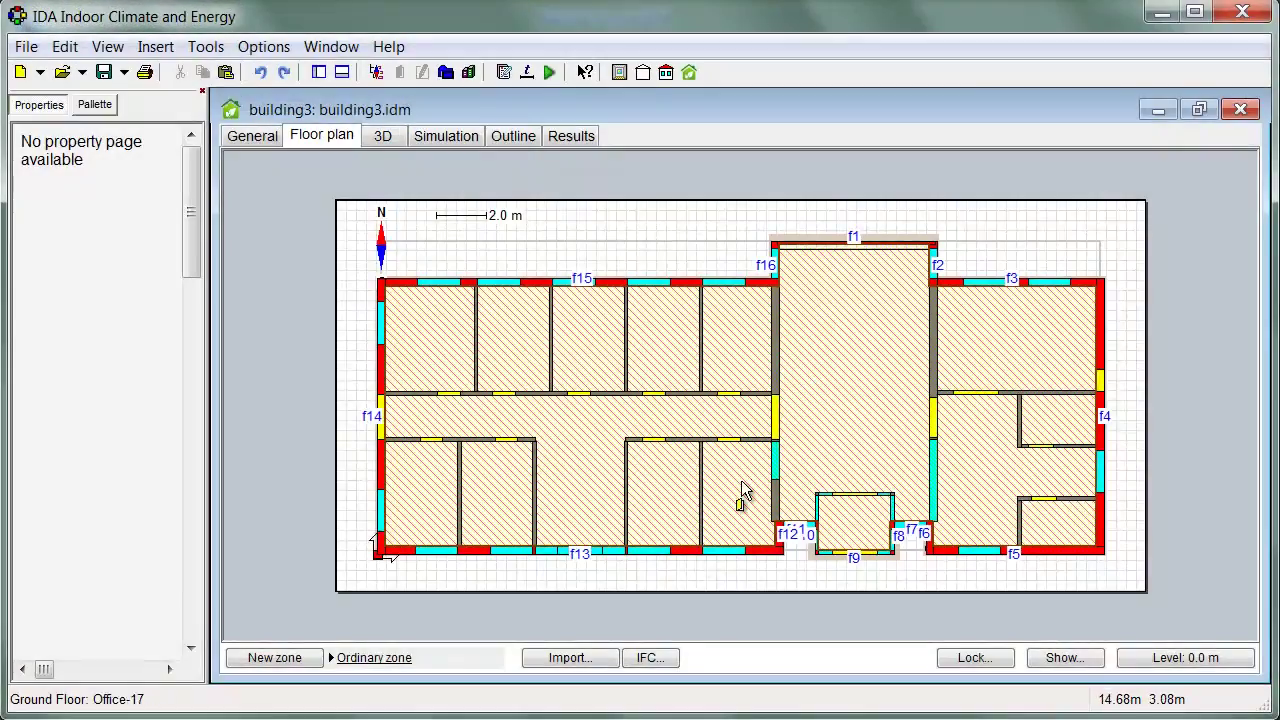
- Open building3's IFC construction mapping with the EXT and INT wall types and accept it
click(655, 657)
click(745, 545)
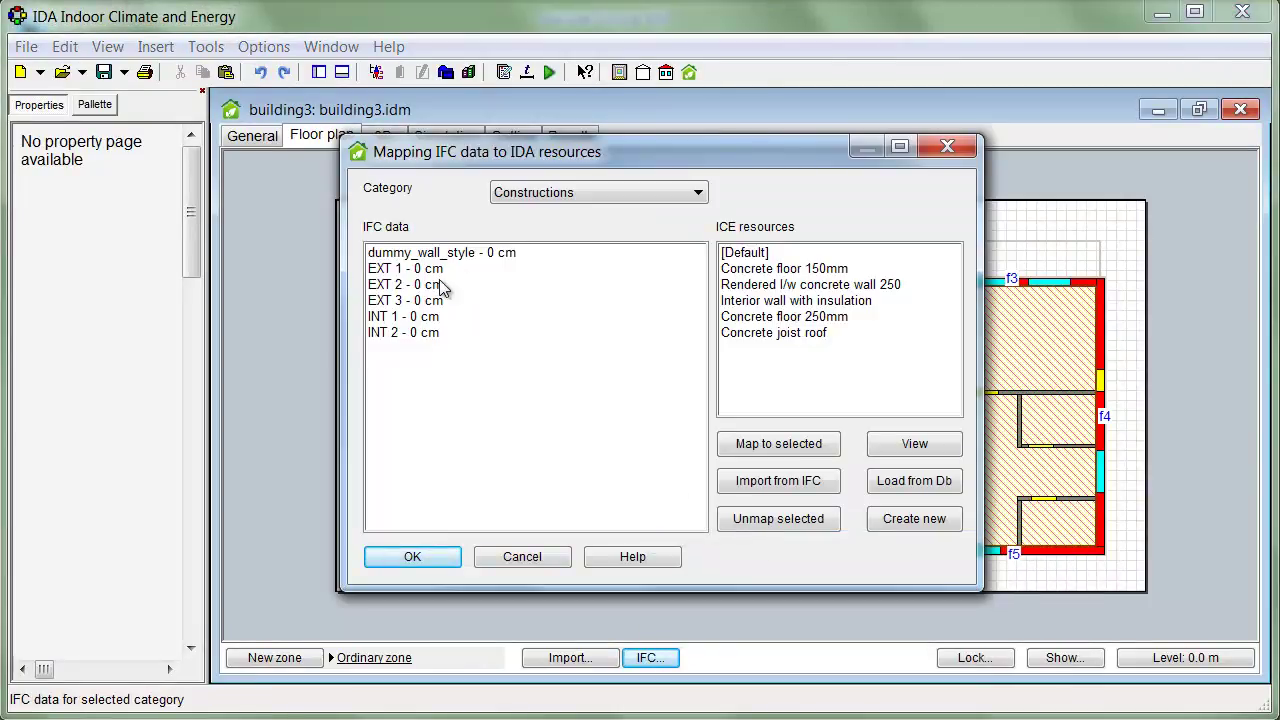
click(418, 557)
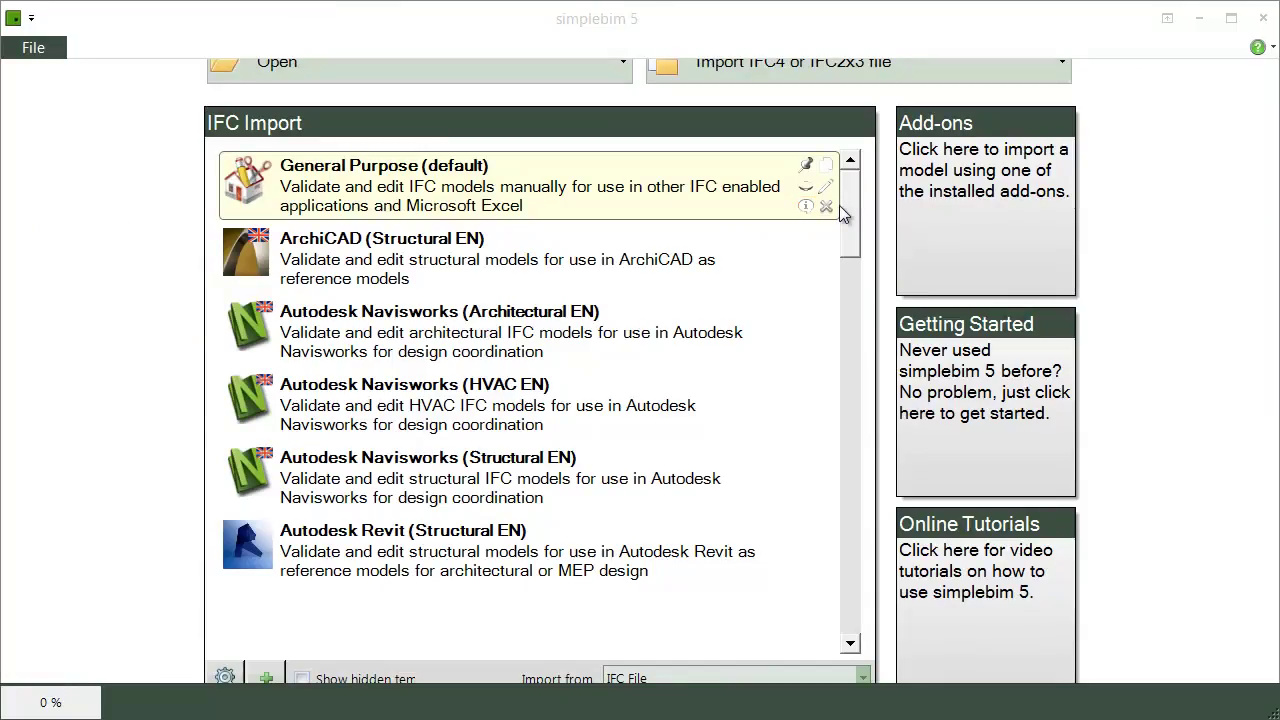
- Scroll the import template list down to Getting Started and the Add New Template option
mouse_move(843, 213)
mouse_down()
mouse_move(840, 420)
mouse_move(860, 594)
mouse_up()
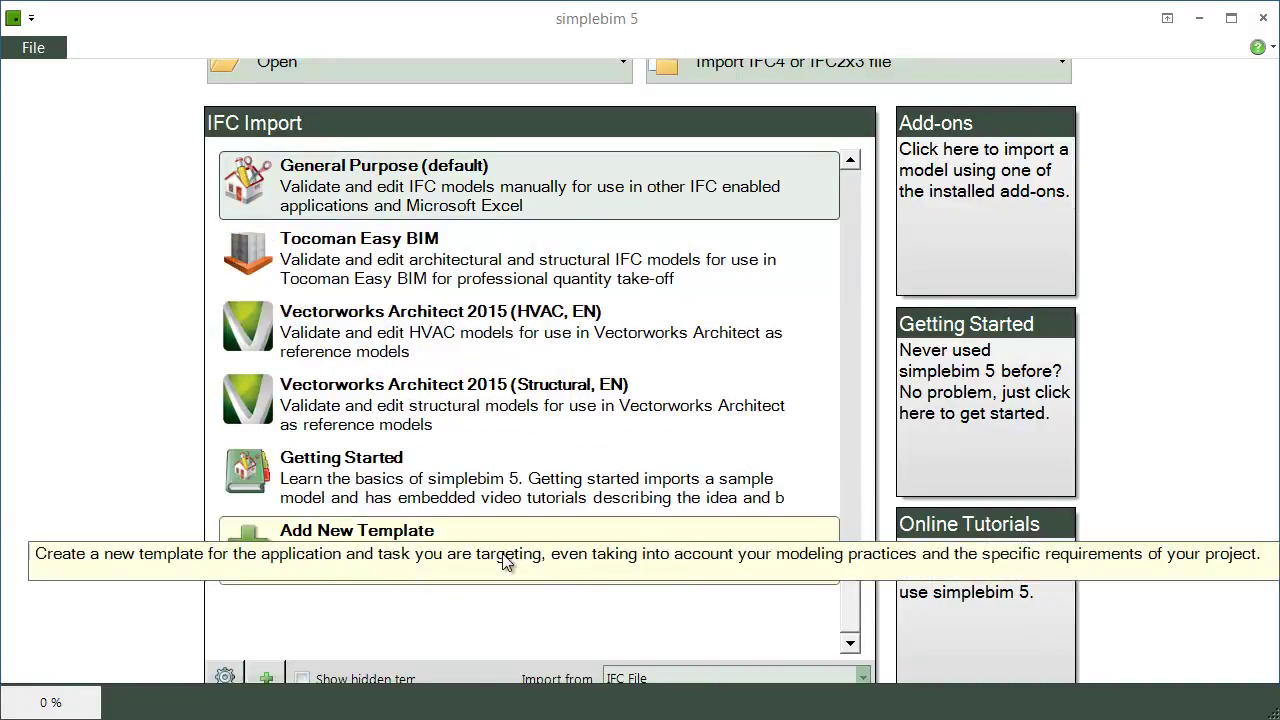